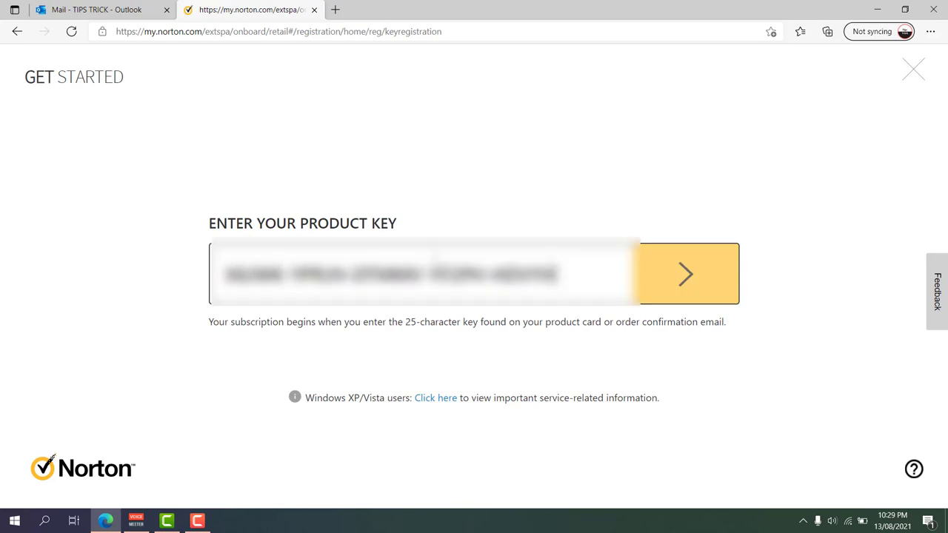
Submit the entered 25-character product key to load the renewal authorization form
click(696, 284)
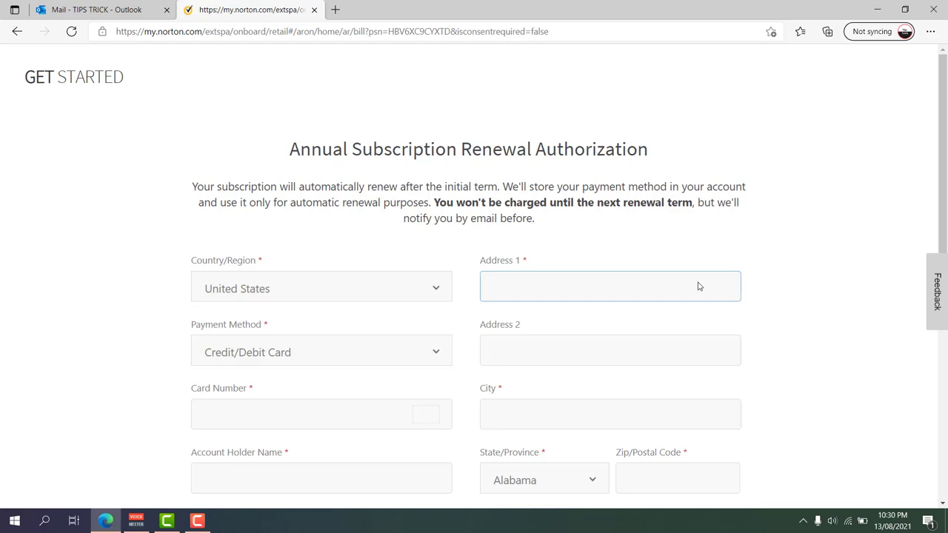
Choose Saudi Arabia as the billing country and enter the first street address line
click(410, 294)
scroll(402, 205, up, 5)
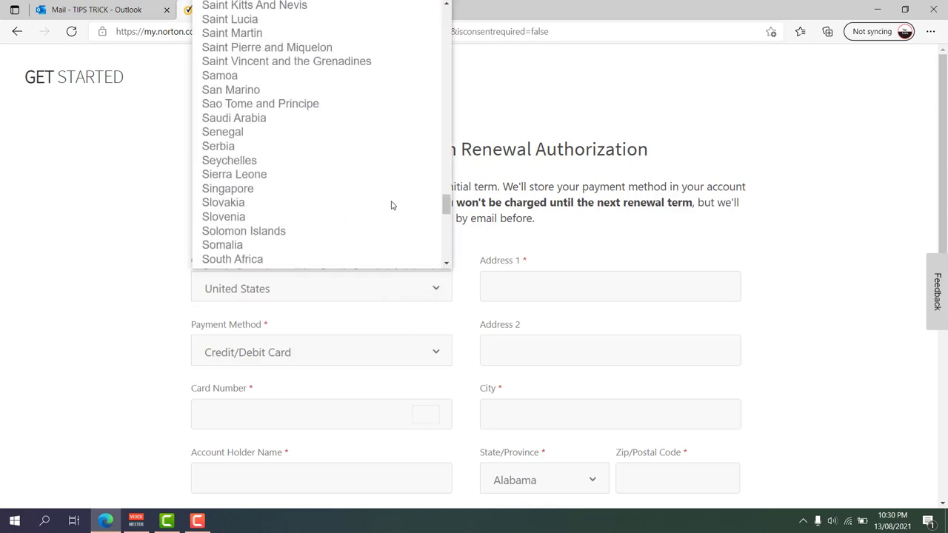
click(276, 119)
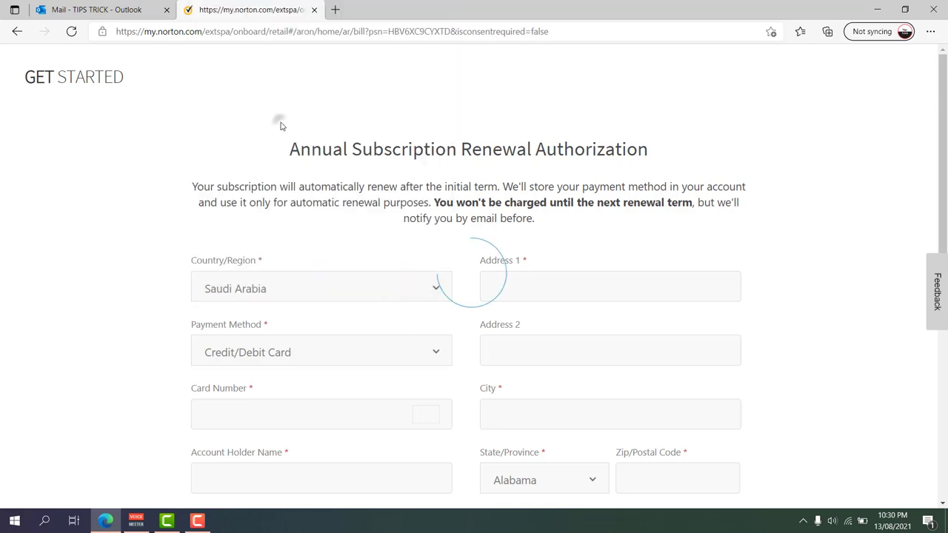
click(522, 285)
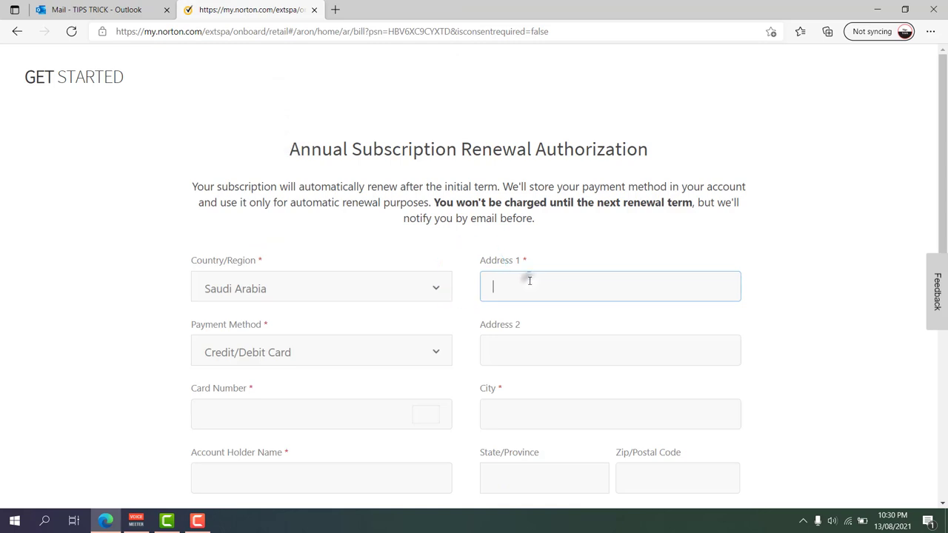
text(2n)
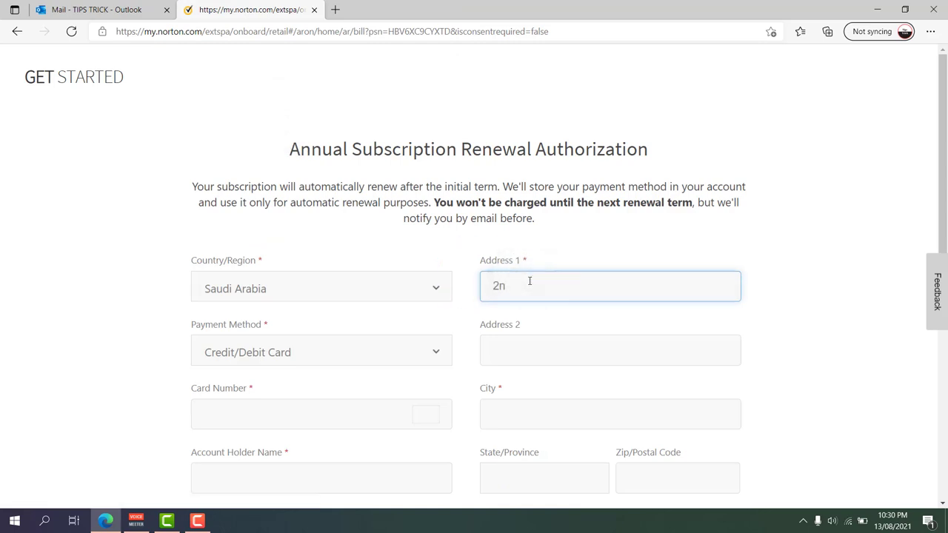
text(d Industrial Area)
click(540, 353)
scroll(423, 354, down, 2)
click(345, 276)
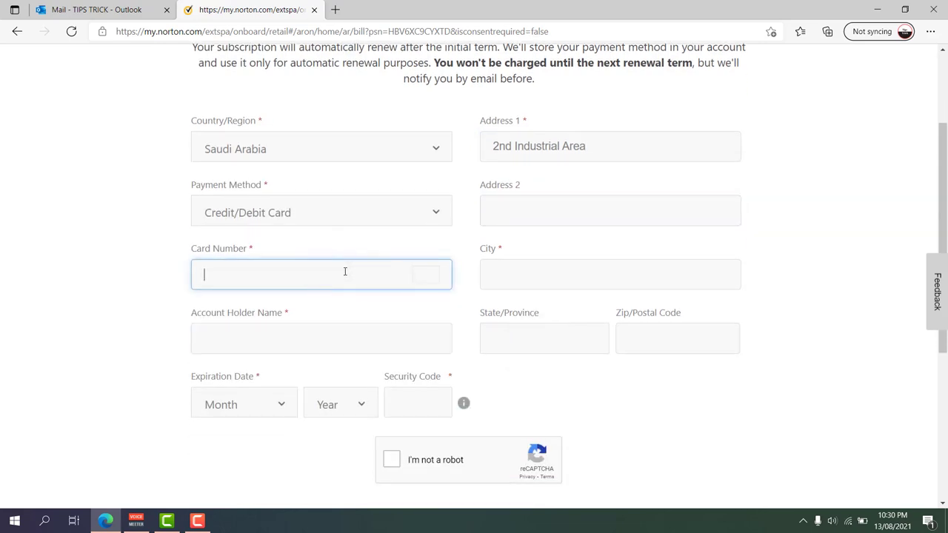
Enter the card number, city, account holder's name, state and postal code
text(4111)
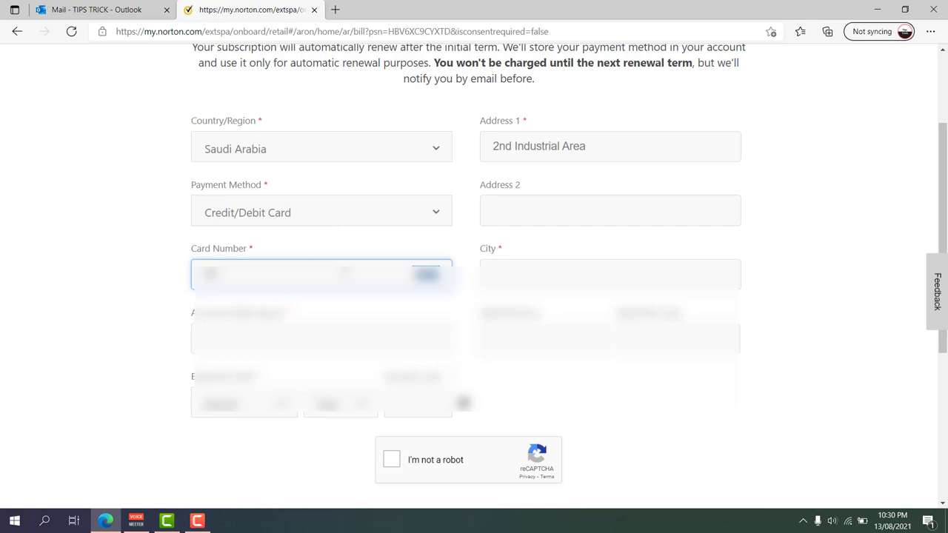
text(11111111111)
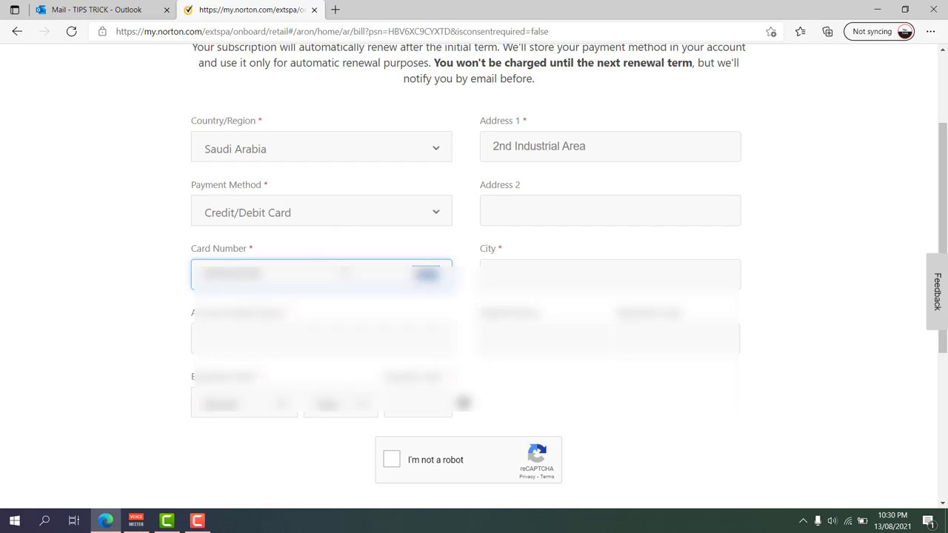
text(1)
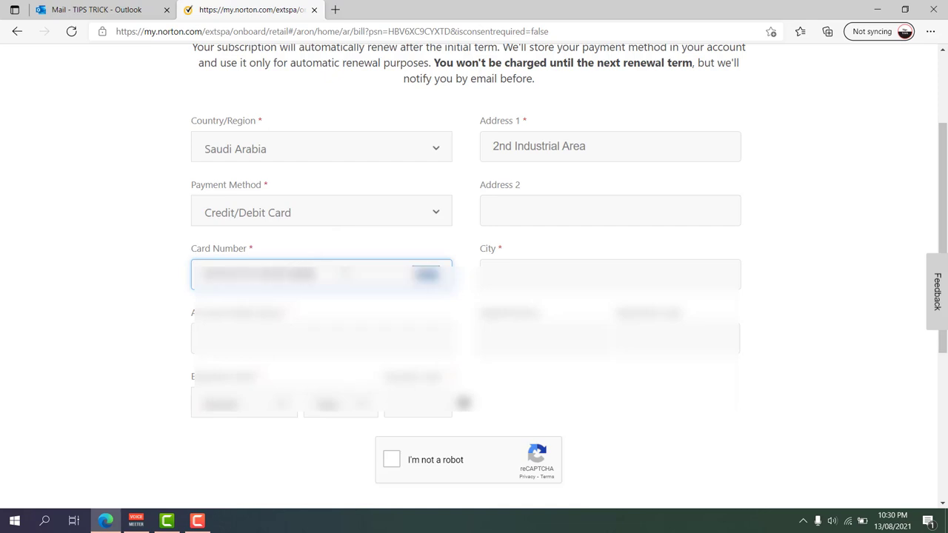
click(557, 263)
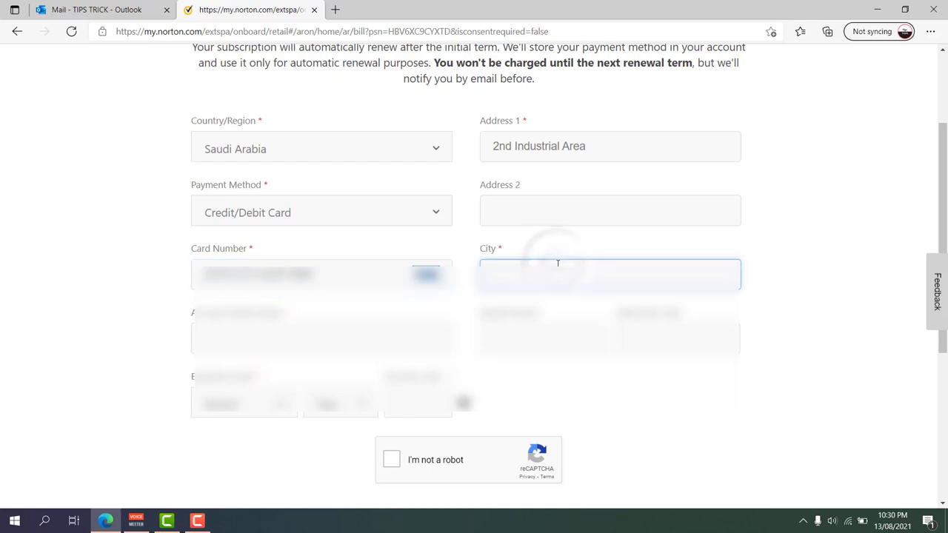
text(R)
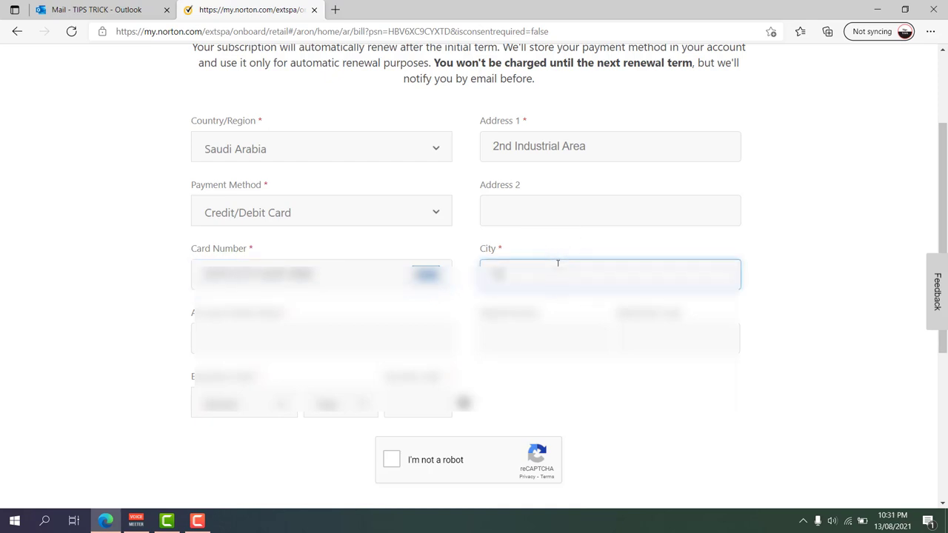
text(iyadh)
click(331, 335)
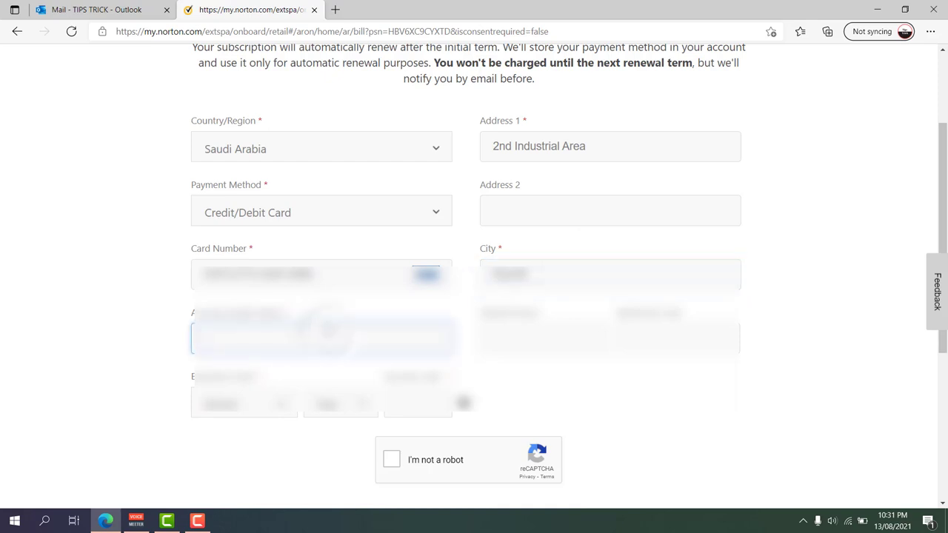
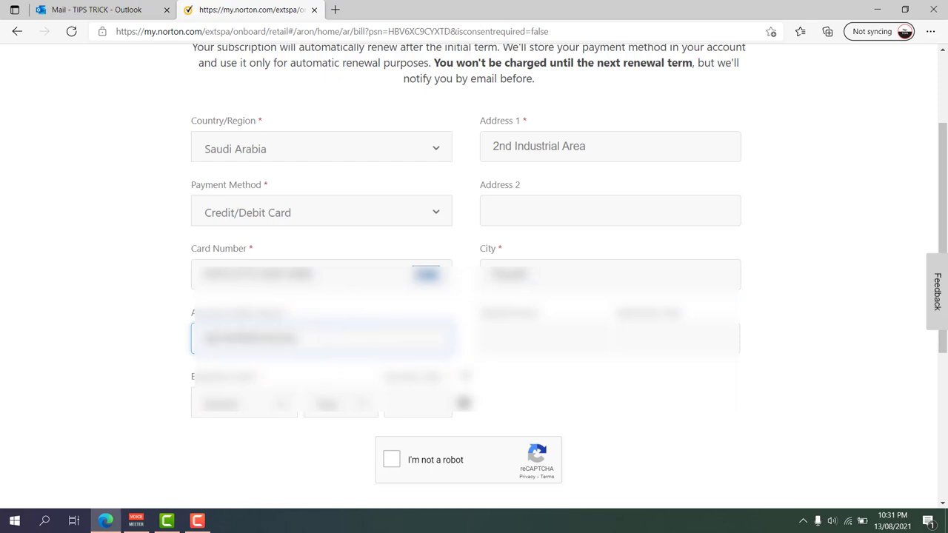
click(518, 337)
text(SA)
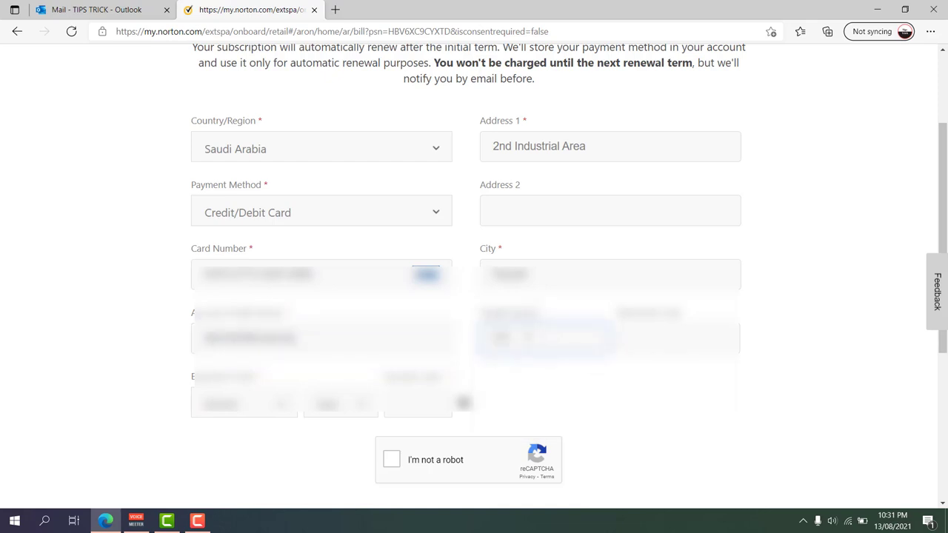
click(651, 337)
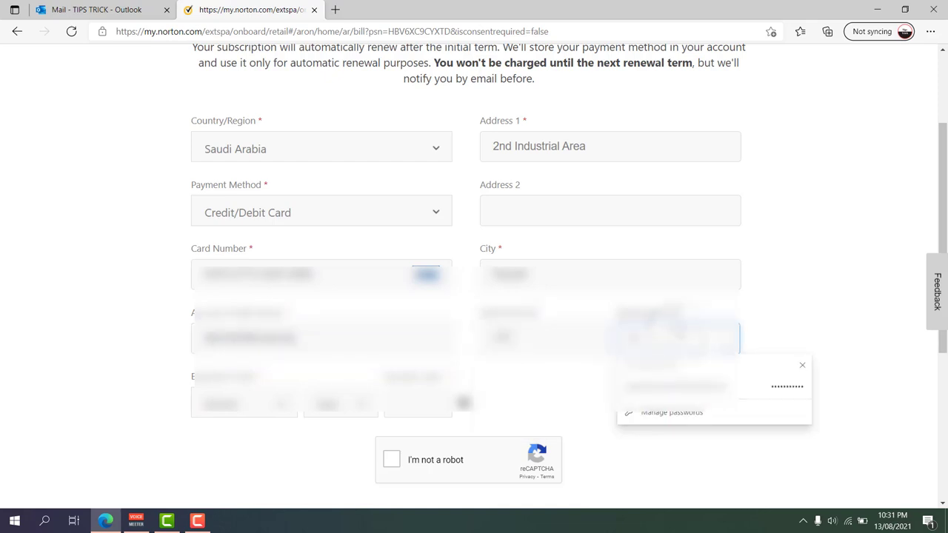
text(12)
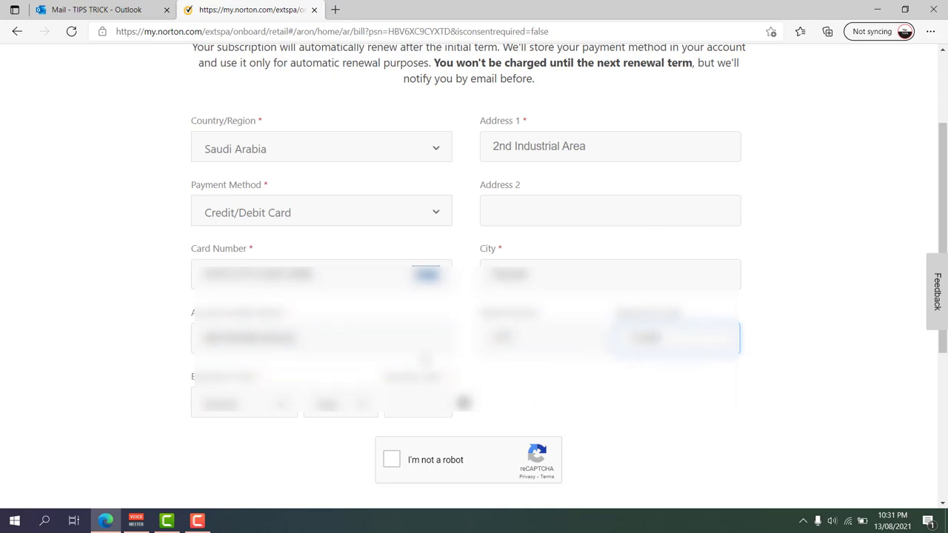
Set the card expiry to January 2023 and enter the card security code
click(270, 405)
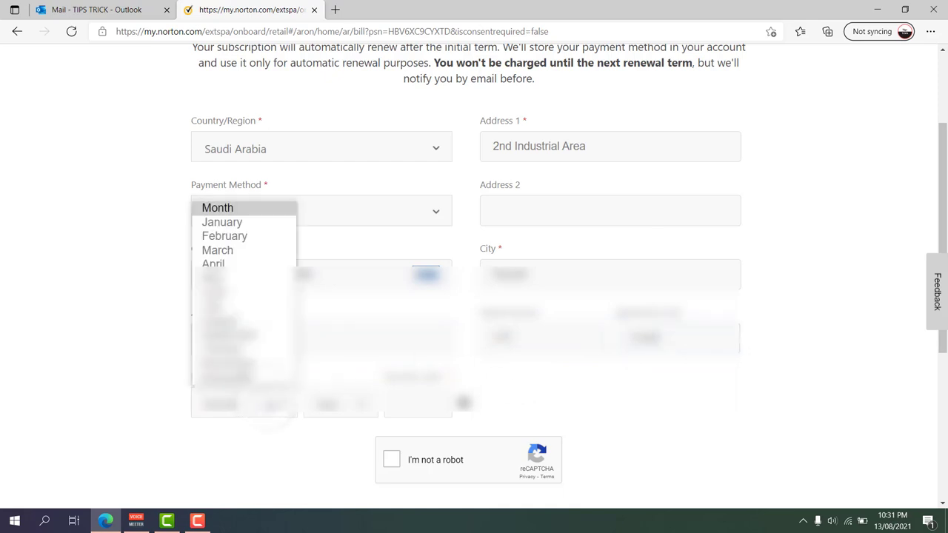
click(252, 222)
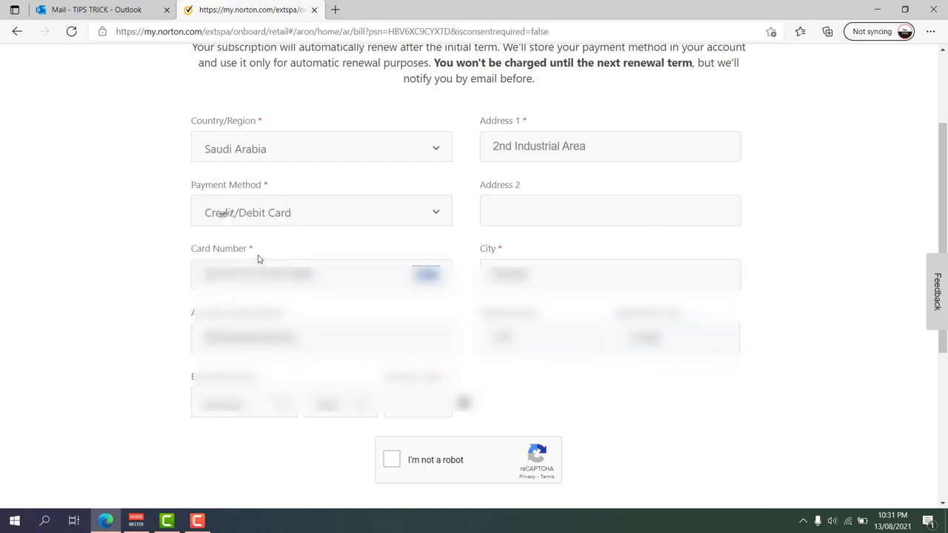
click(341, 404)
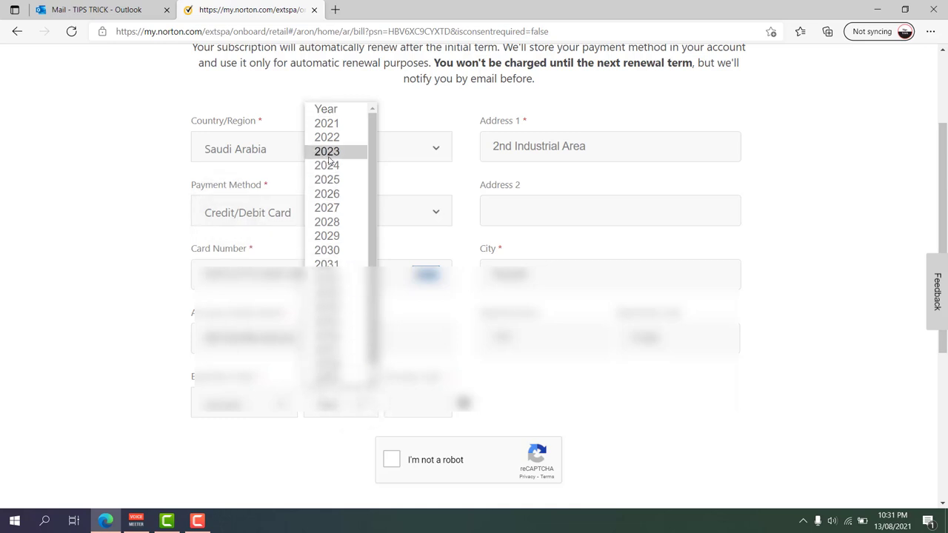
click(340, 153)
click(407, 403)
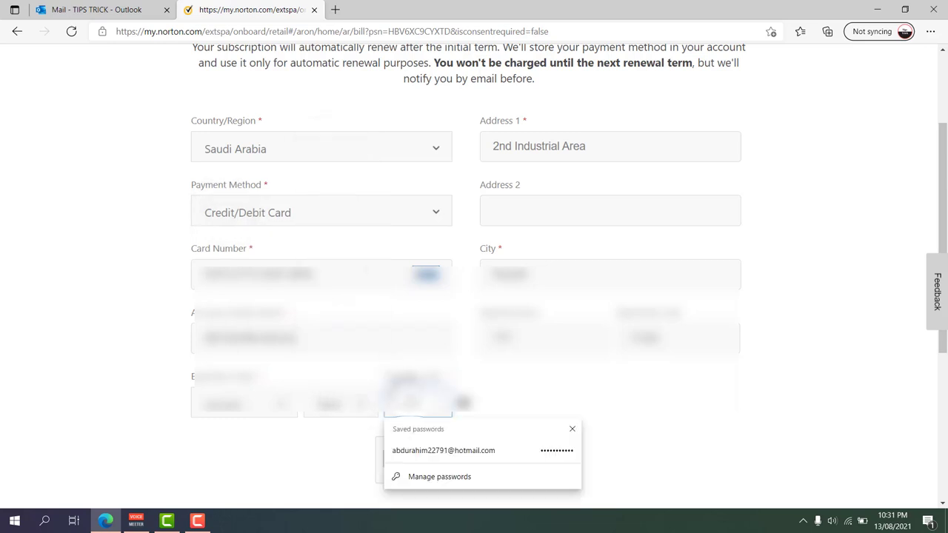
text(123)
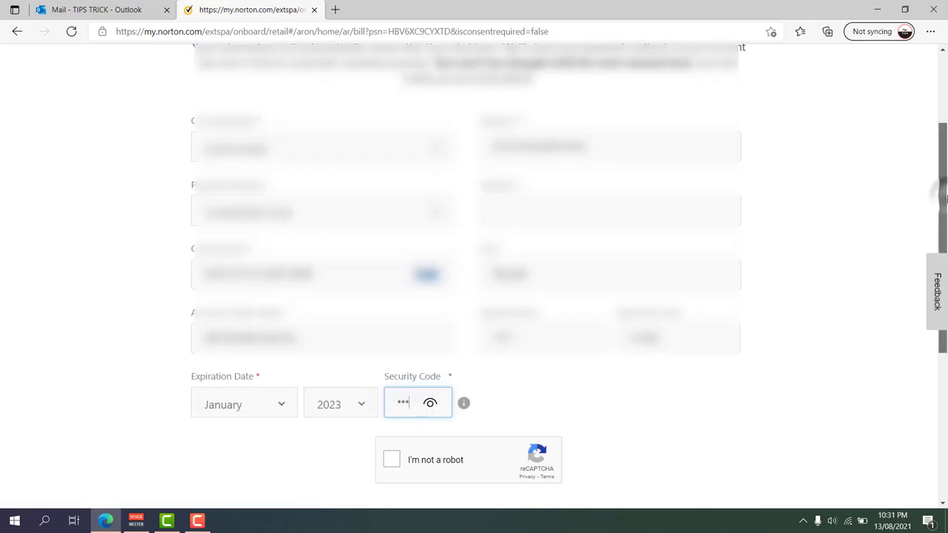
Pass the reCAPTCHA, accept the privacy statement and renewal terms, and start the subscription
drag(946, 199, 946, 316)
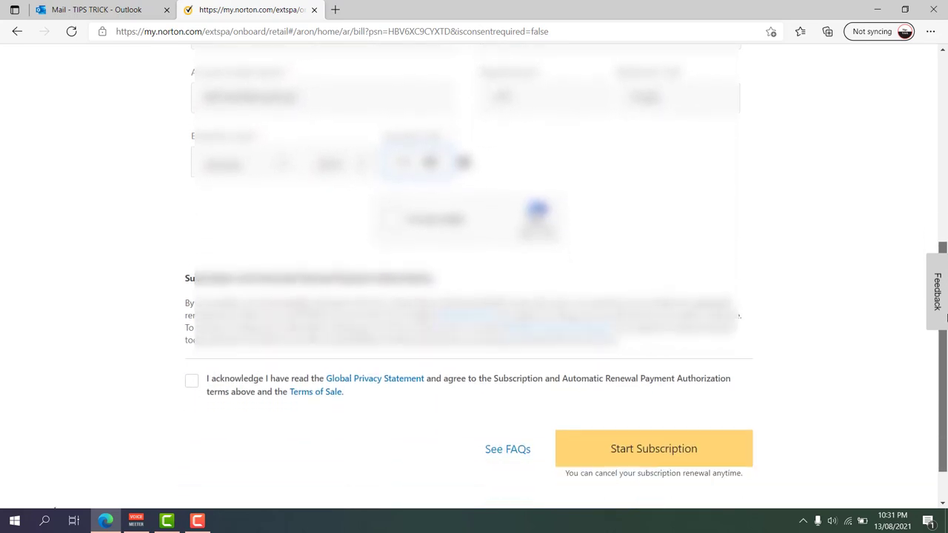
click(395, 222)
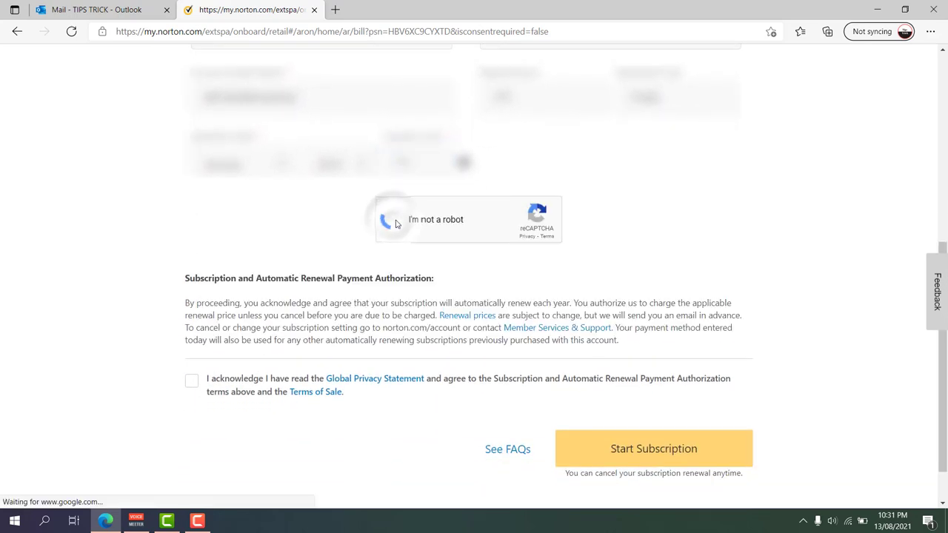
click(661, 452)
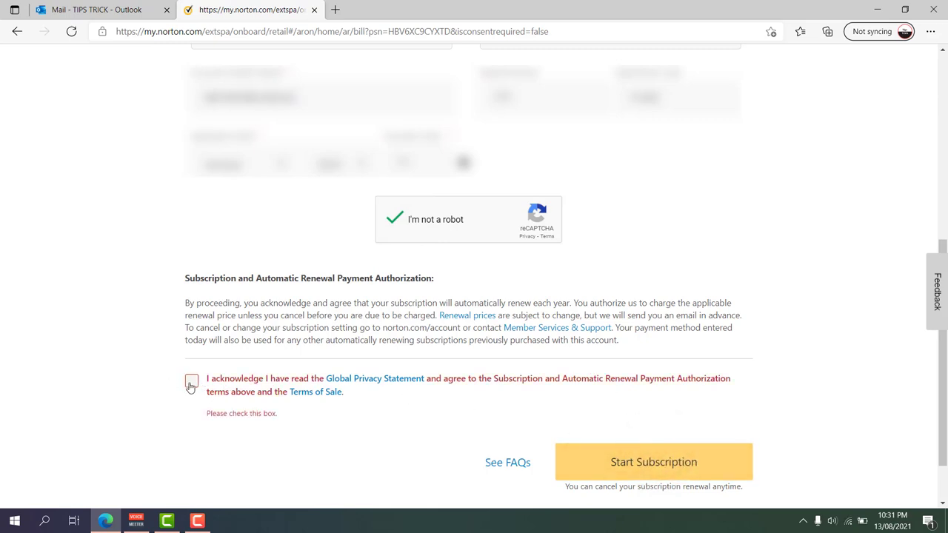
click(191, 383)
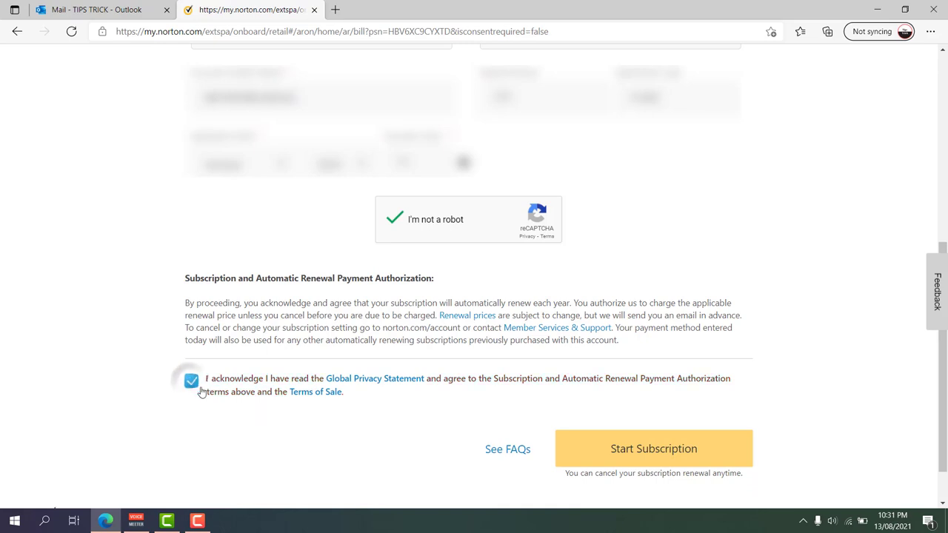
click(647, 453)
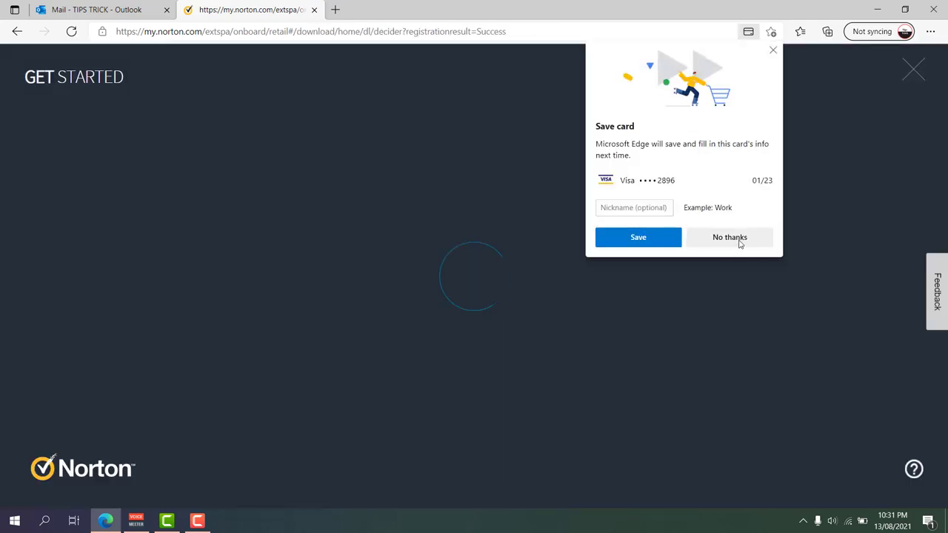
Decline saving the card, agree to download N360Downloader.exe, and exit to the subscription dashboard
click(737, 237)
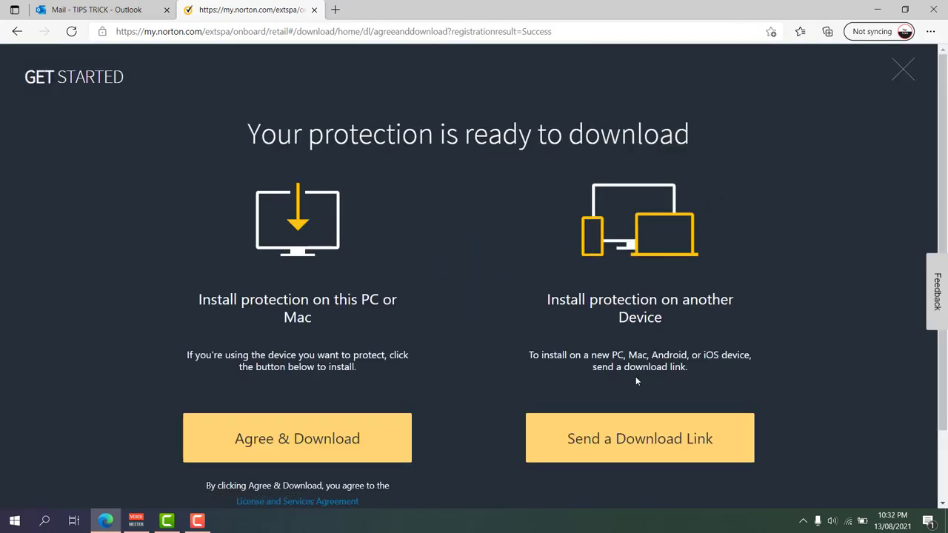
scroll(636, 376, down, 1)
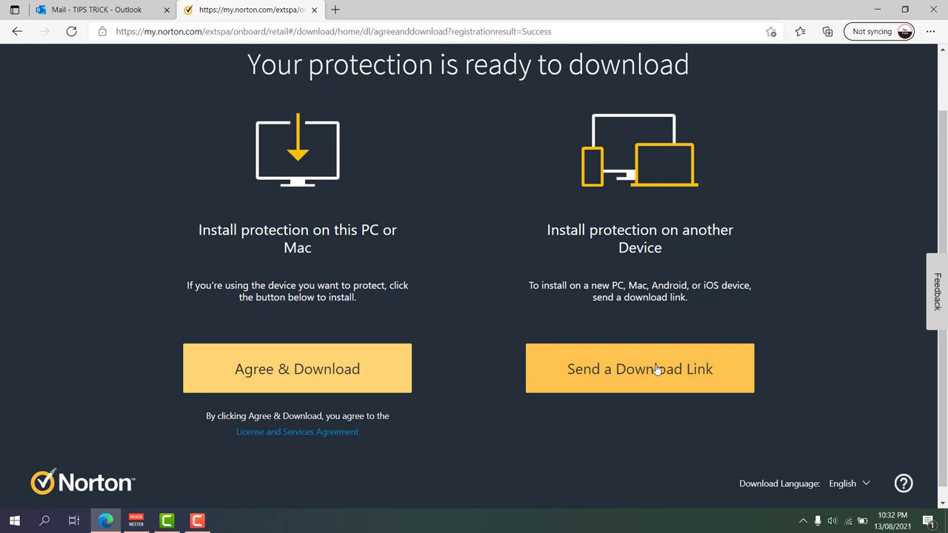
click(300, 376)
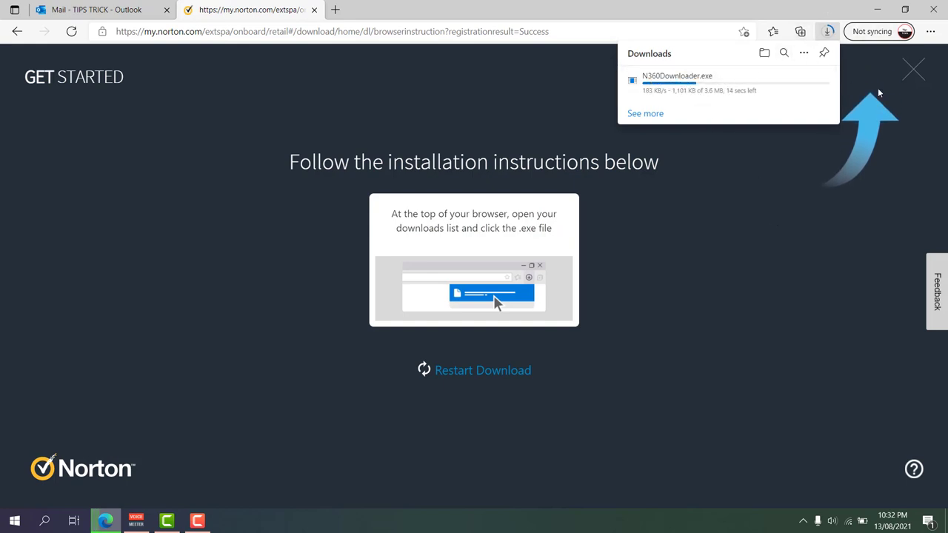
click(916, 76)
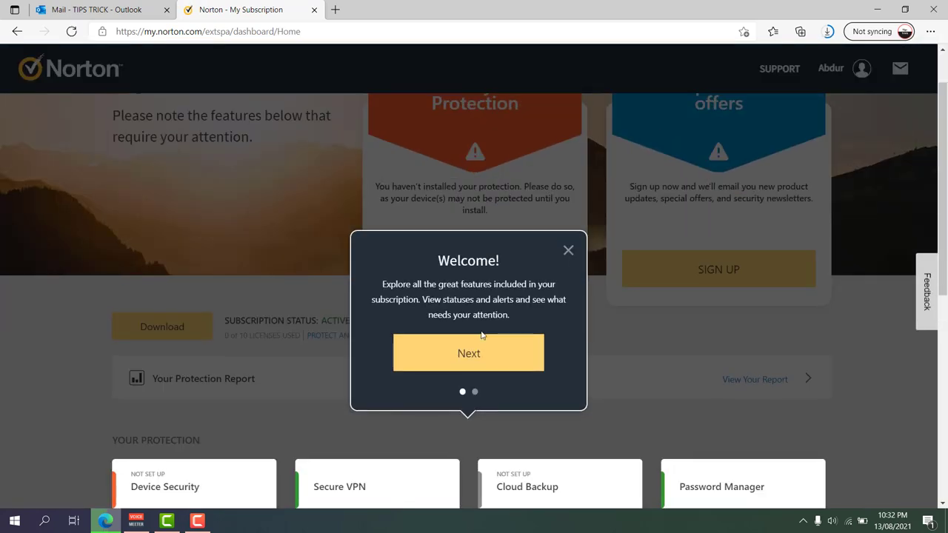
Finish the welcome tour, postpone Norton notifications, and go to Account Settings
click(477, 351)
click(793, 213)
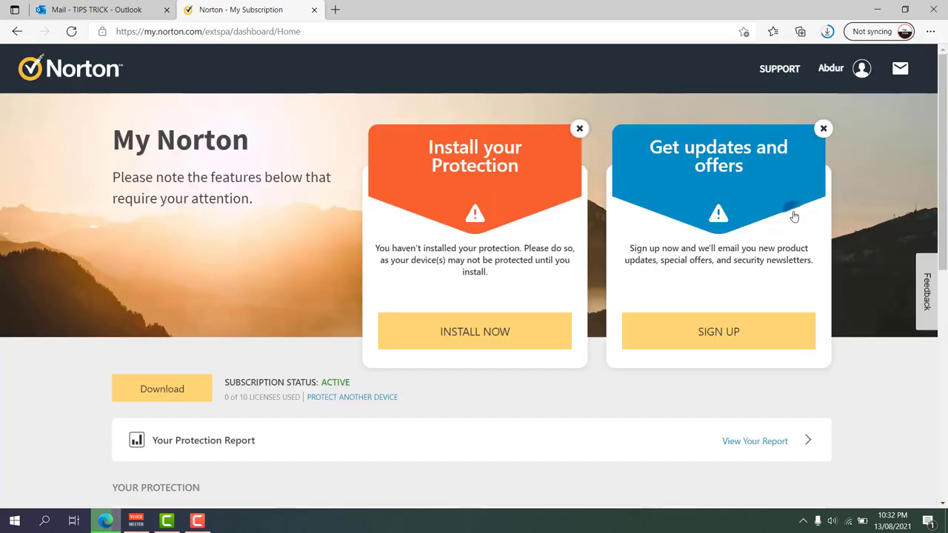
scroll(449, 285, down, 2)
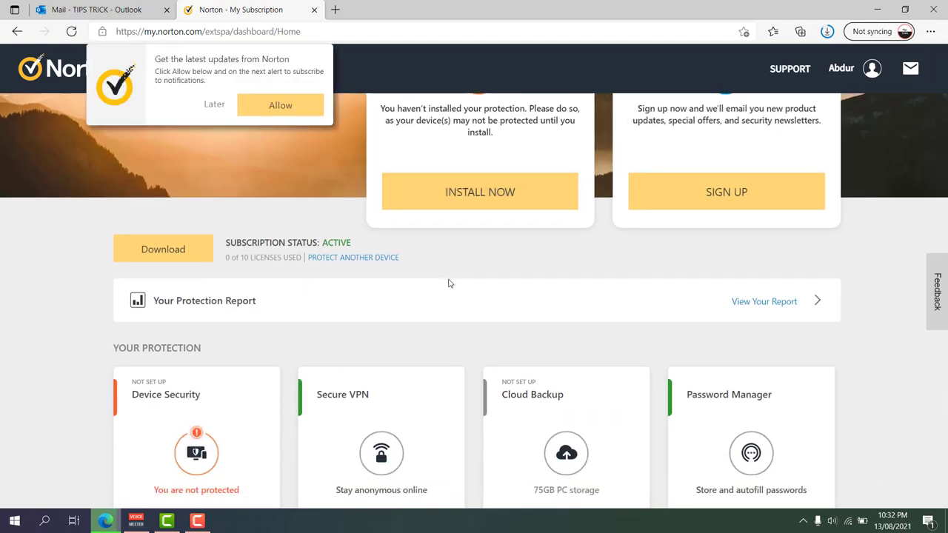
click(214, 107)
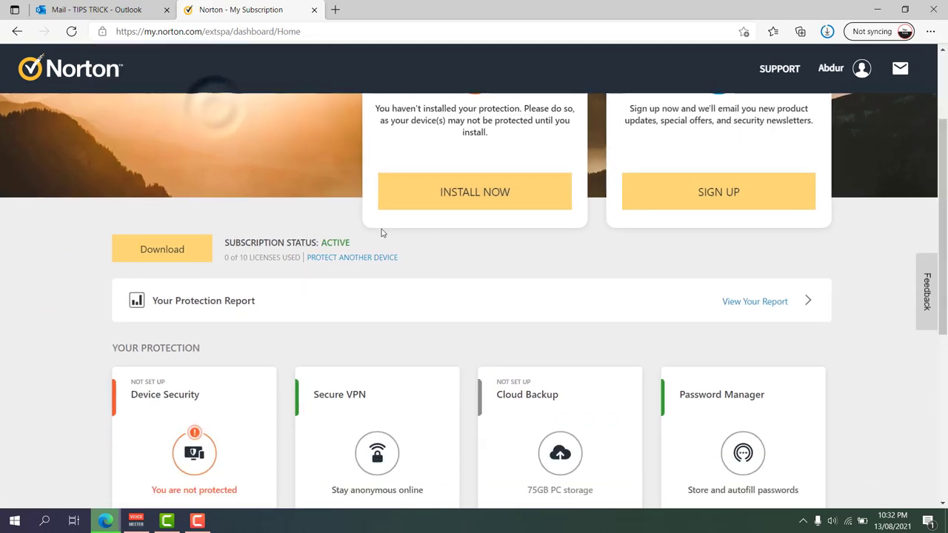
scroll(475, 271, up, 2)
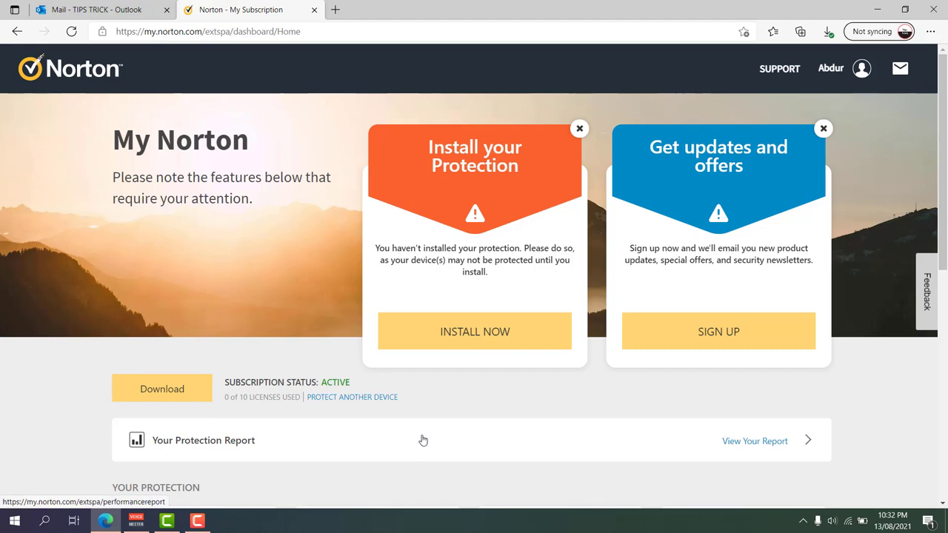
scroll(423, 438, down, 2)
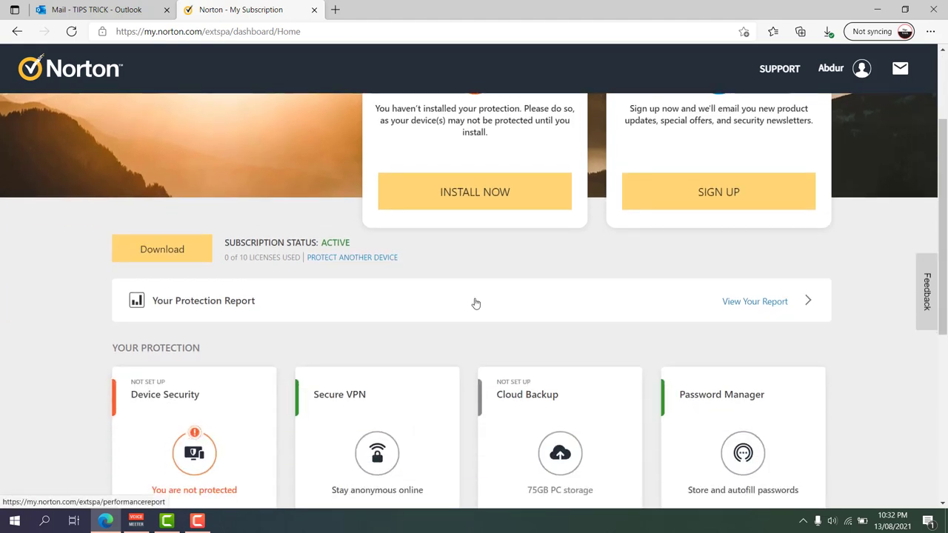
scroll(478, 303, up, 2)
mouse_move(831, 68)
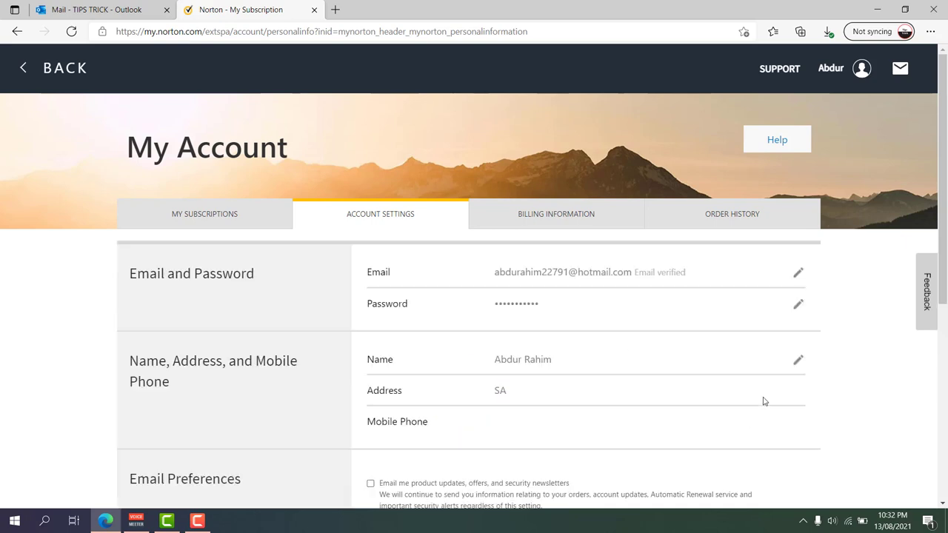
Open Norton 360 Premium under My Subscriptions and choose Cancel Subscription Renewal
scroll(631, 333, down, 4)
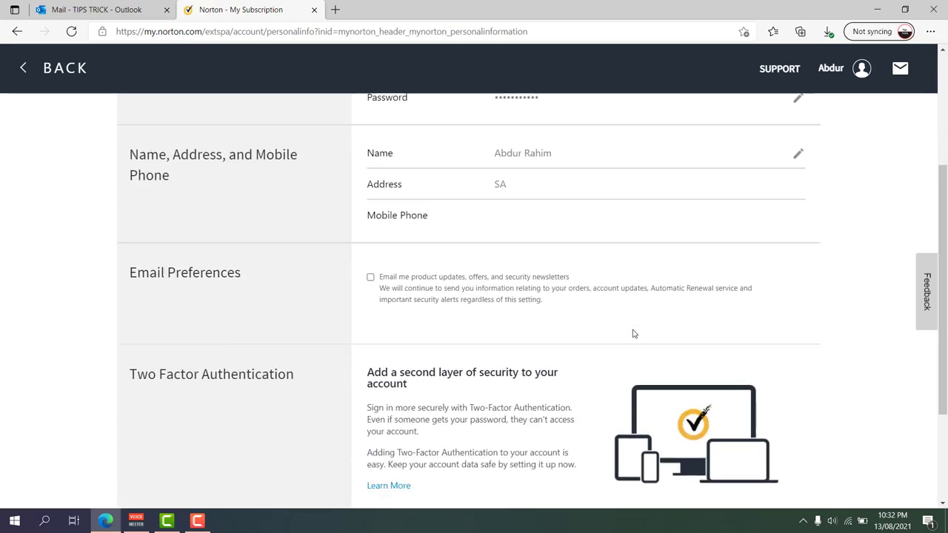
scroll(632, 332, up, 4)
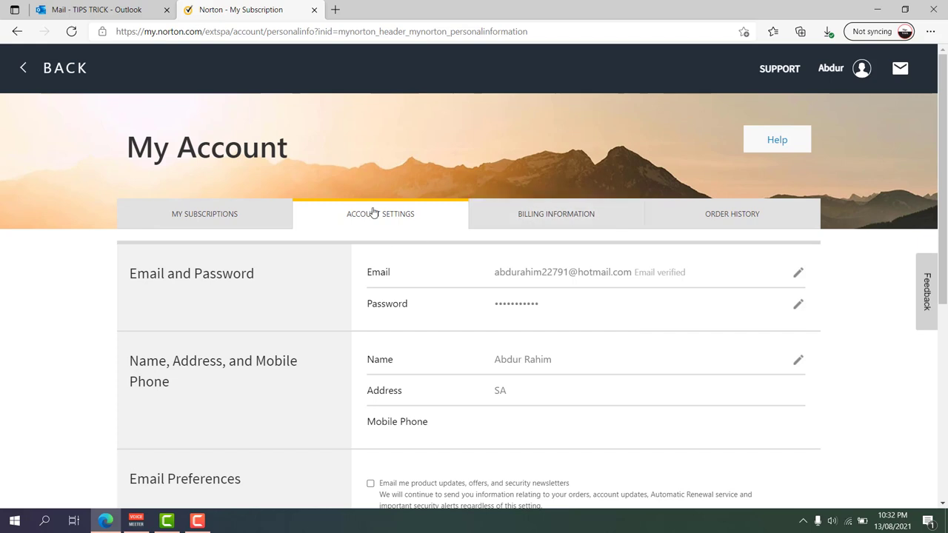
click(212, 214)
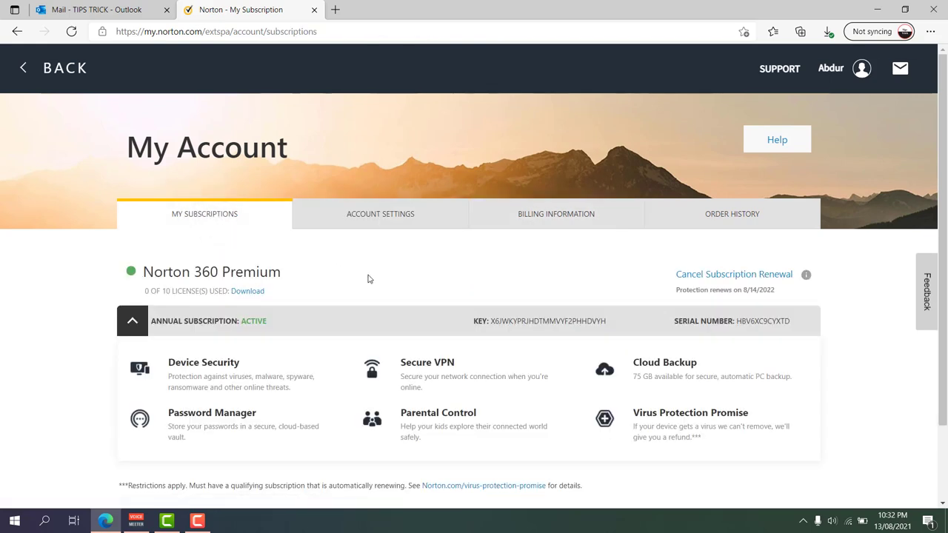
click(694, 282)
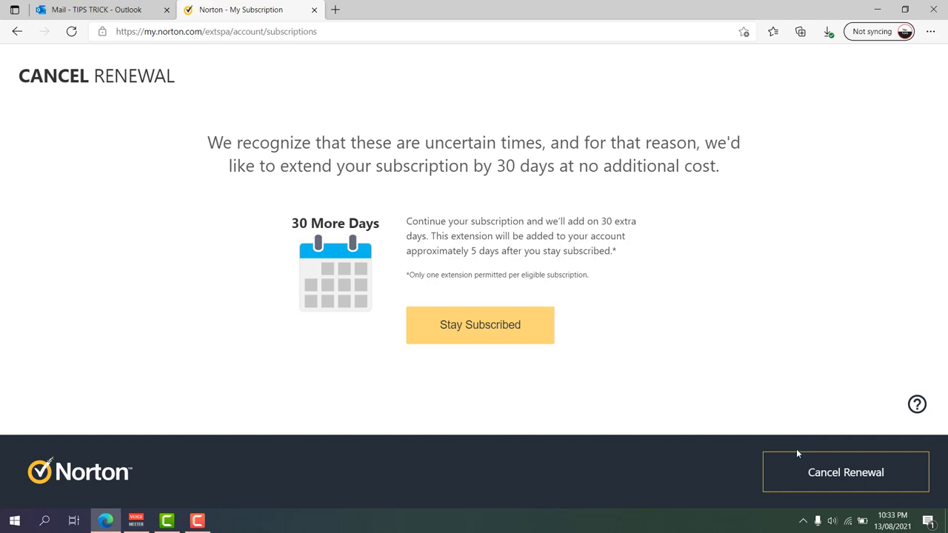
Refuse the 30-day extension, give "I'd rather not respond." as reason, and confirm cancelling renewal
click(844, 480)
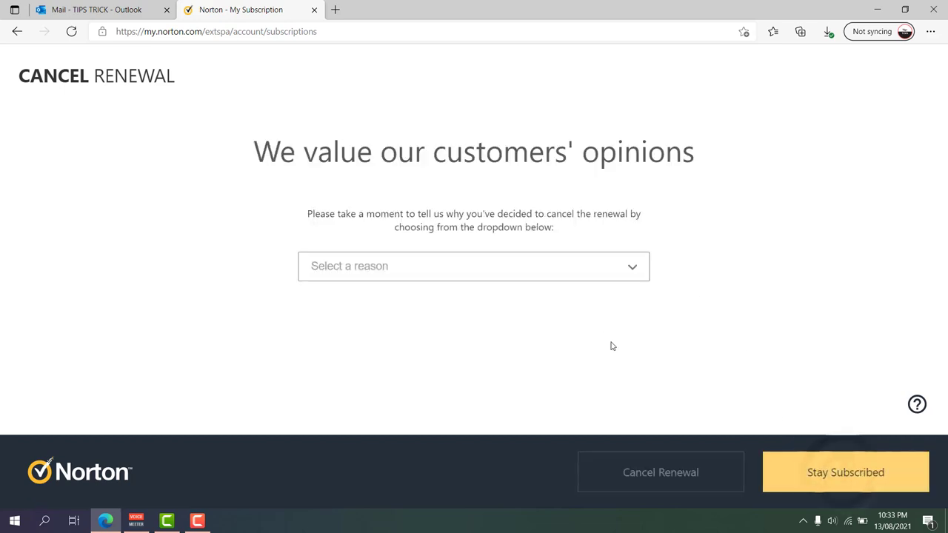
click(615, 273)
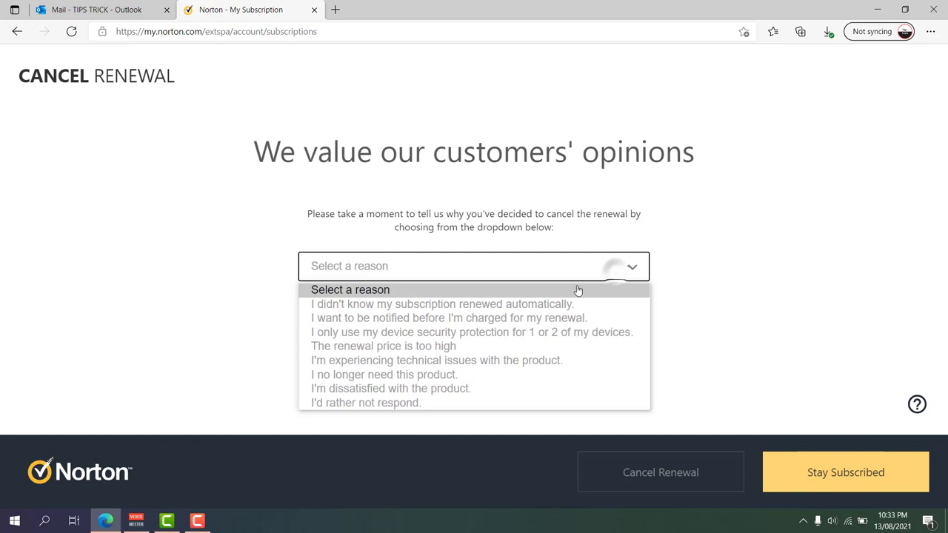
click(380, 404)
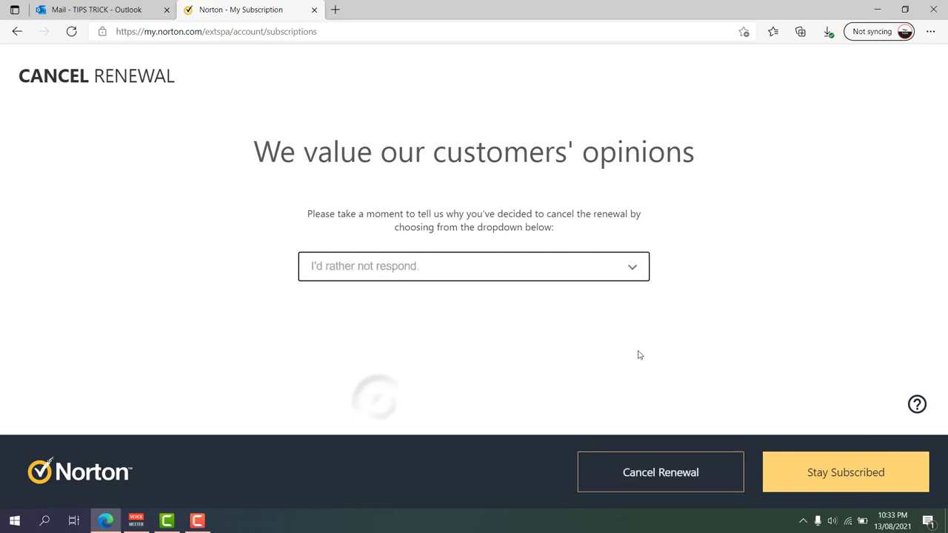
click(696, 480)
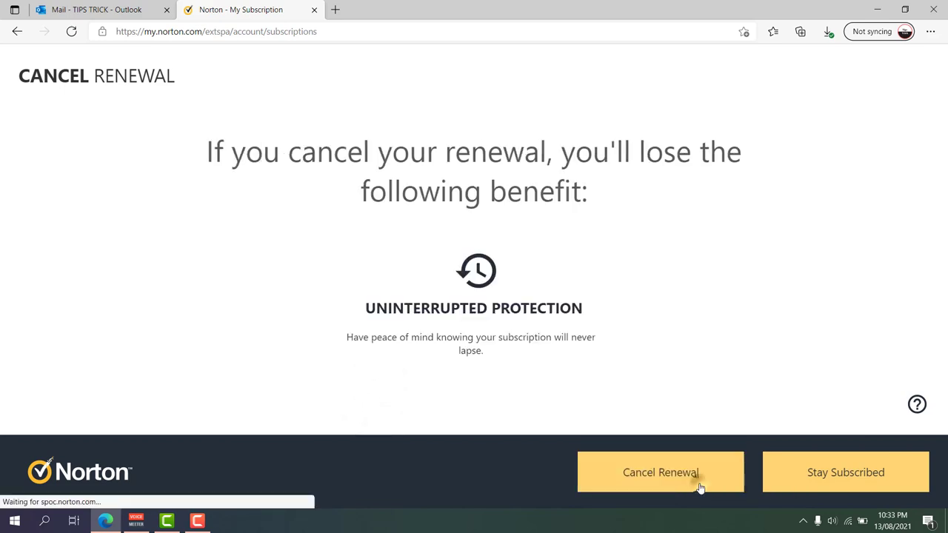
click(628, 473)
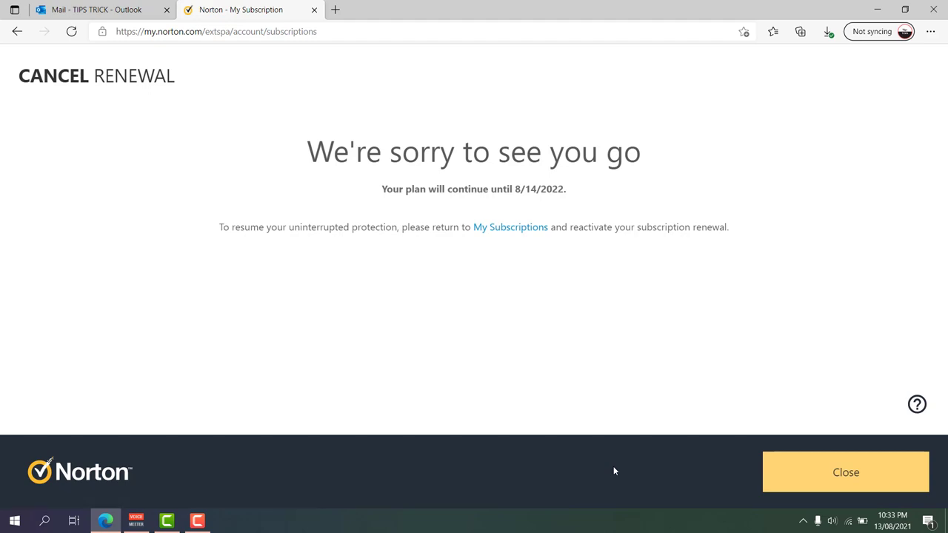
click(844, 467)
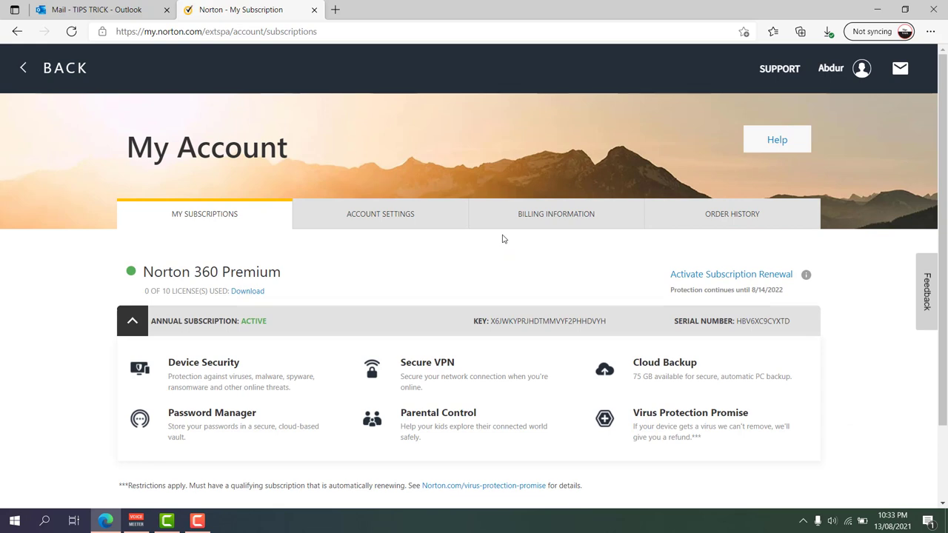
Run N360Downloader.exe from Edge's downloads and minimize the browser
click(828, 31)
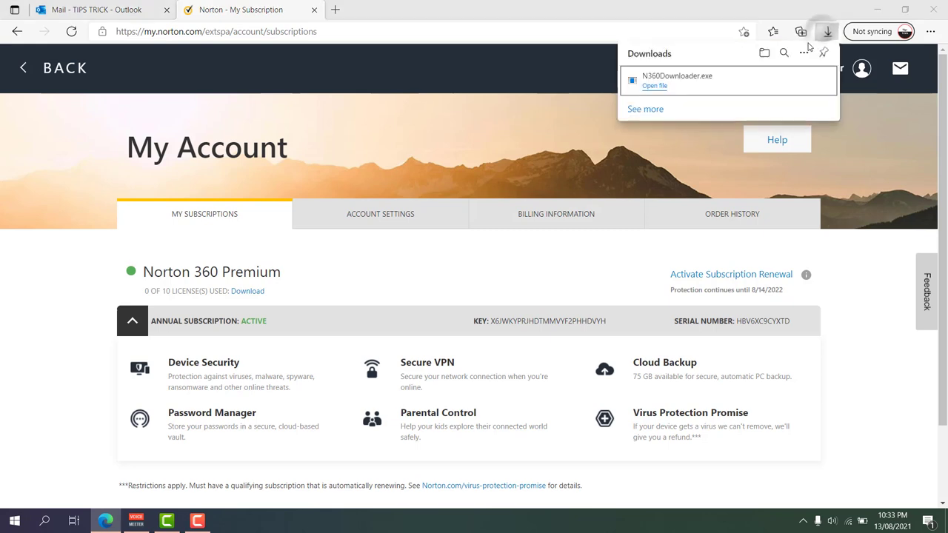
click(655, 86)
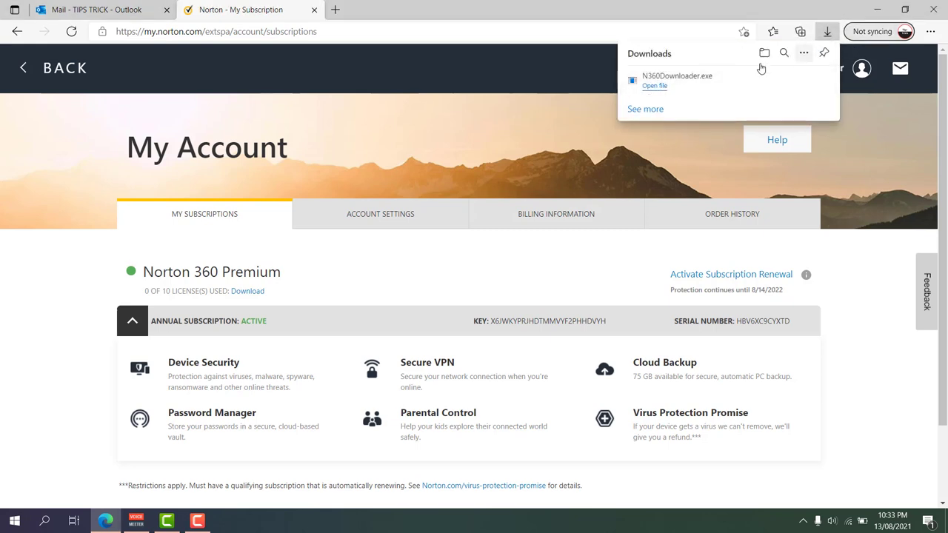
click(655, 87)
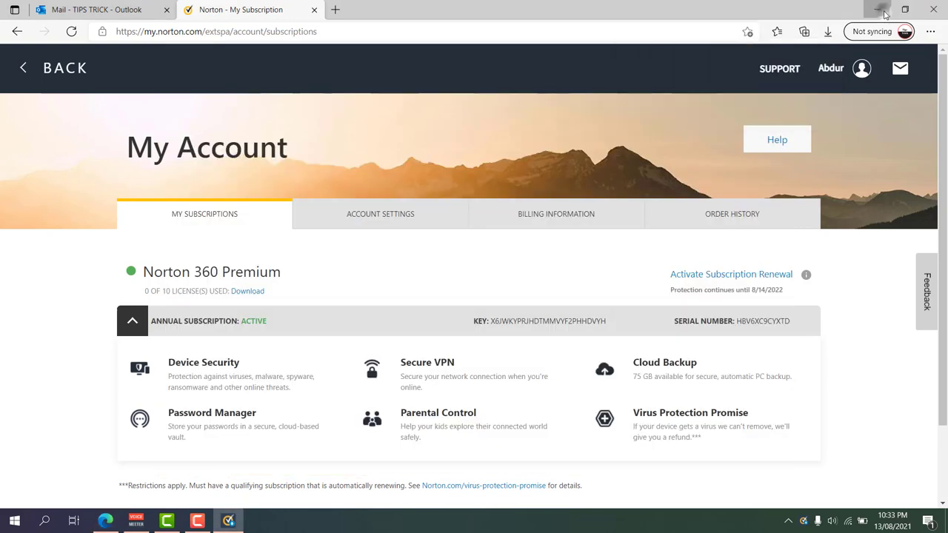
click(877, 8)
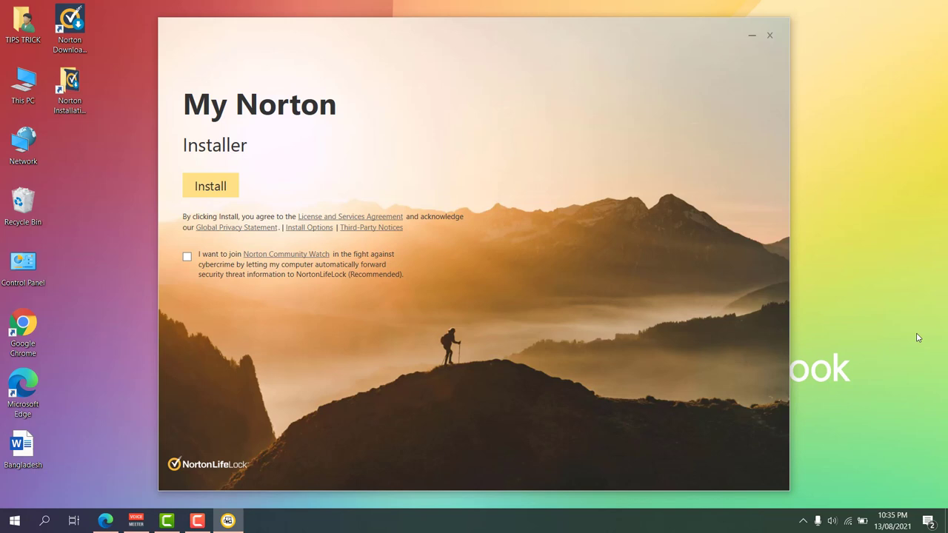
Install Norton on this PC, choosing Maybe Later for Community Watch
click(223, 185)
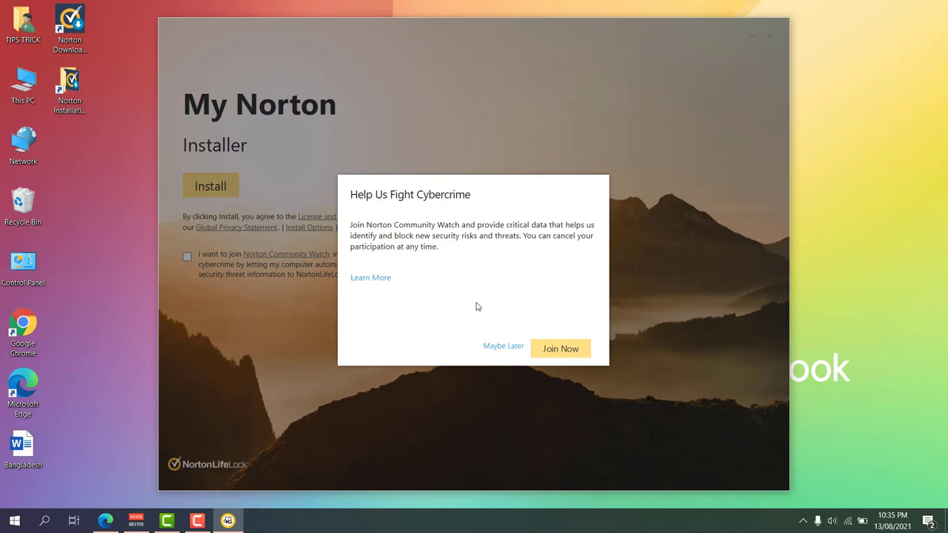
click(503, 346)
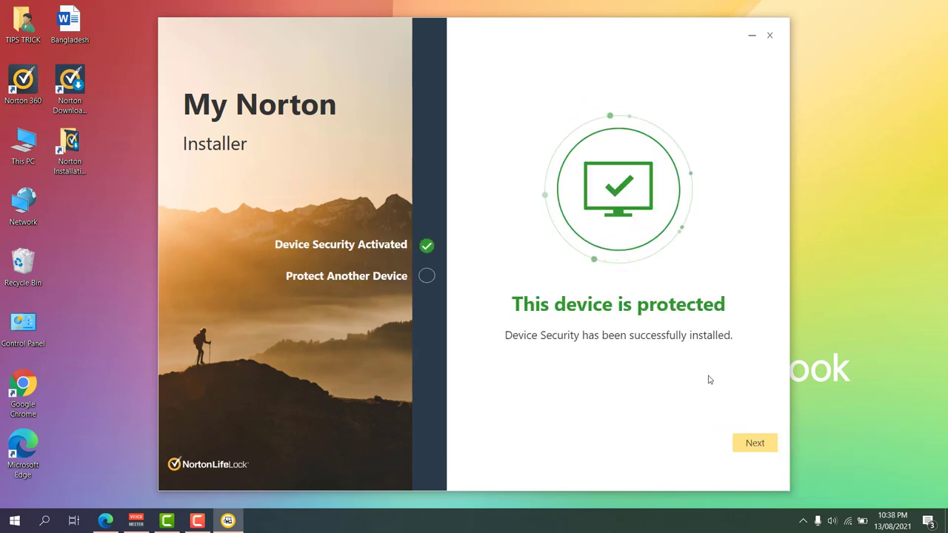
Skip protecting another device, then run through the My Norton feature tour to Done
click(756, 447)
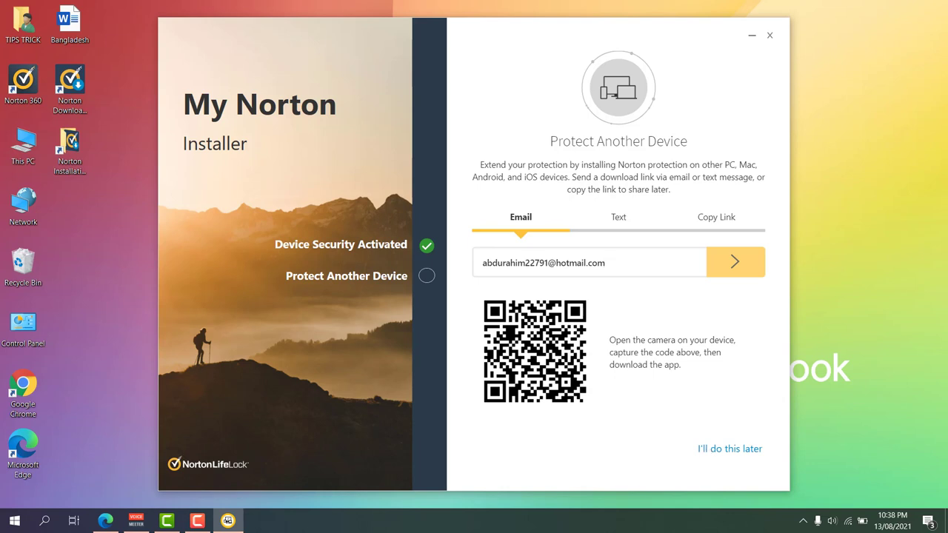
click(734, 448)
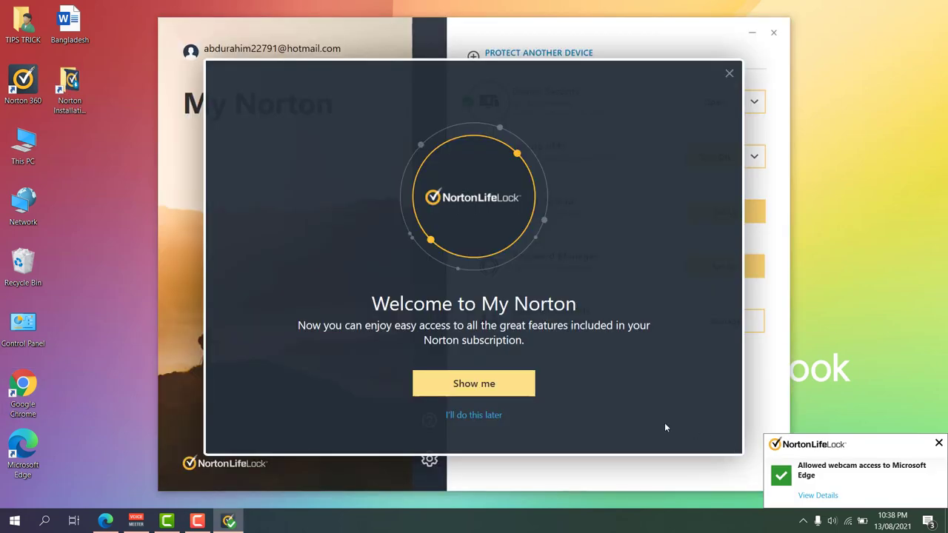
click(499, 384)
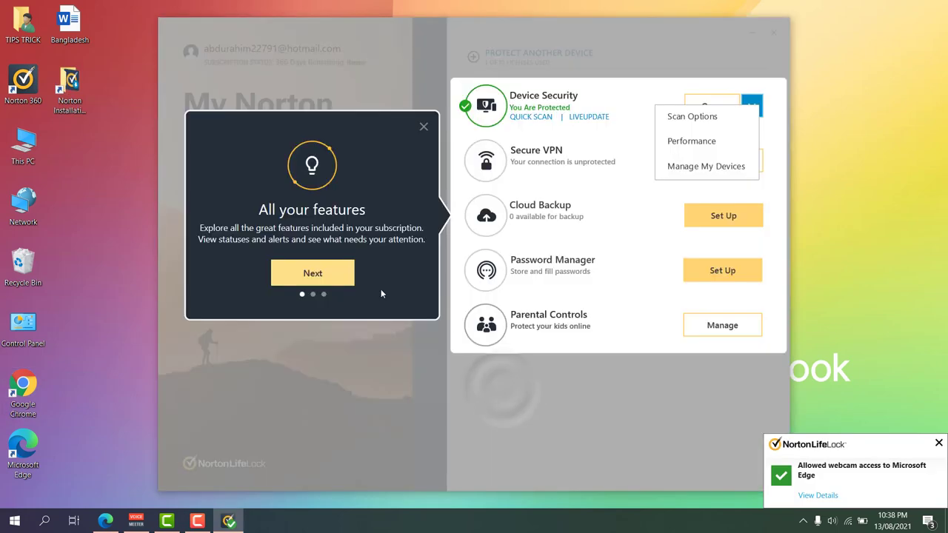
click(317, 274)
click(317, 253)
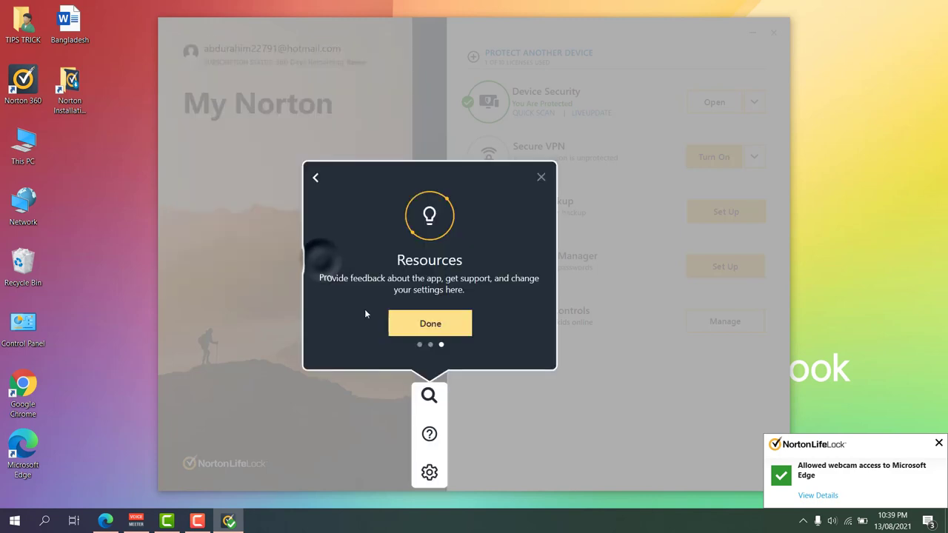
click(429, 325)
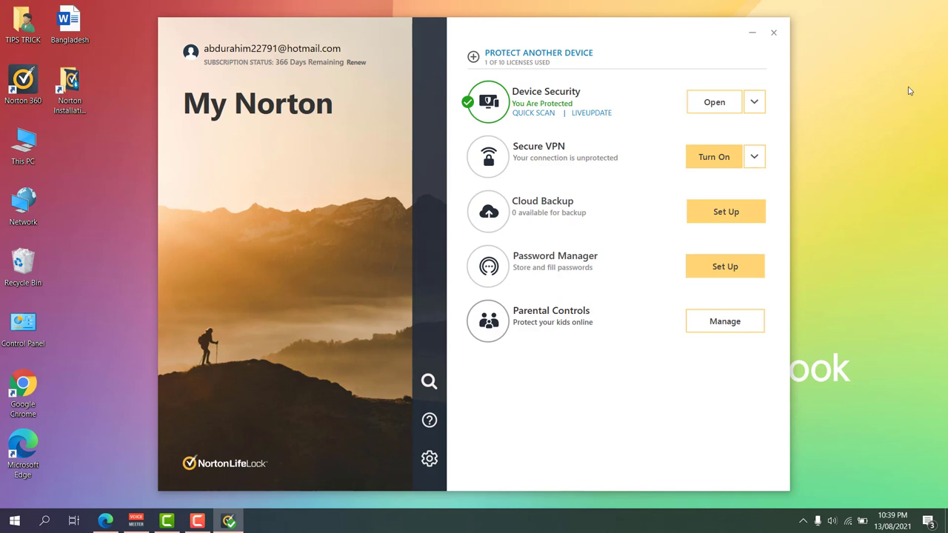
View the Norton 360 Device Security console, then close it and My Norton
click(712, 102)
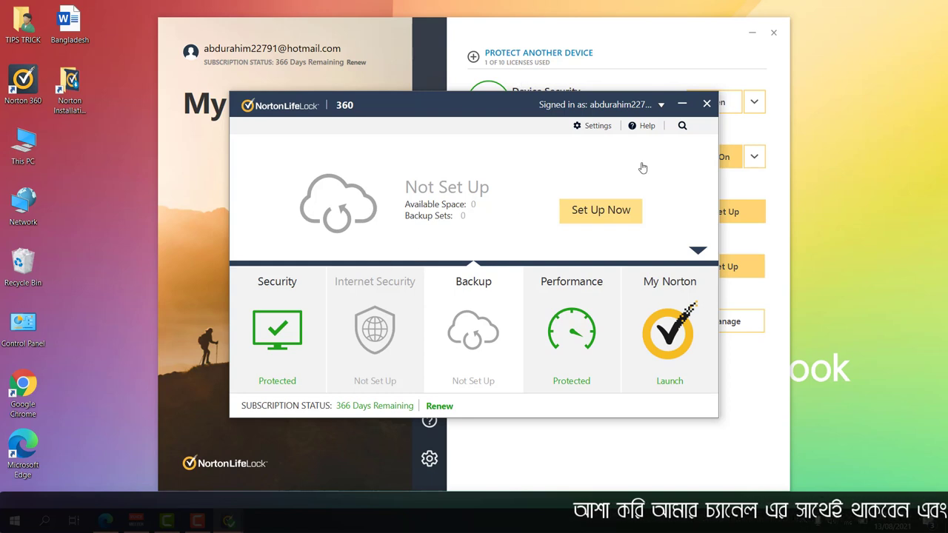
click(708, 105)
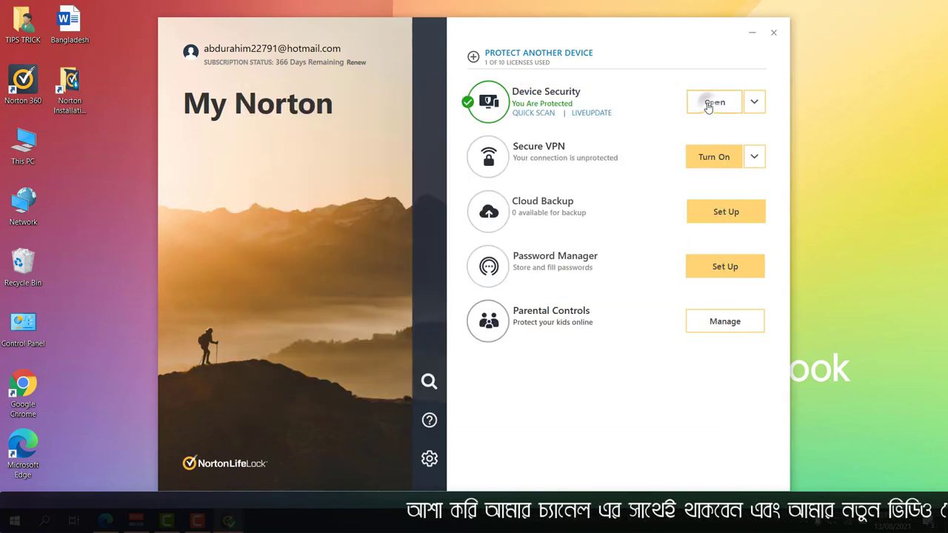
click(775, 35)
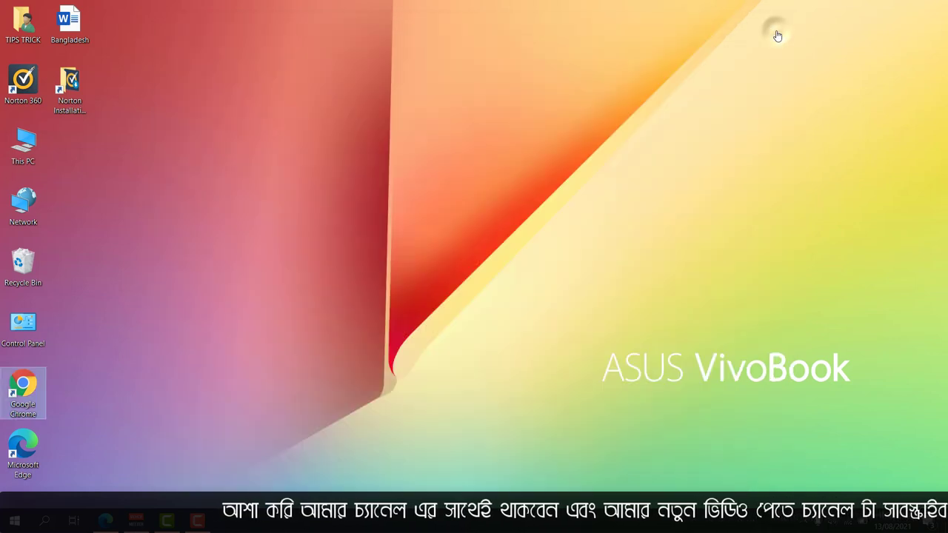